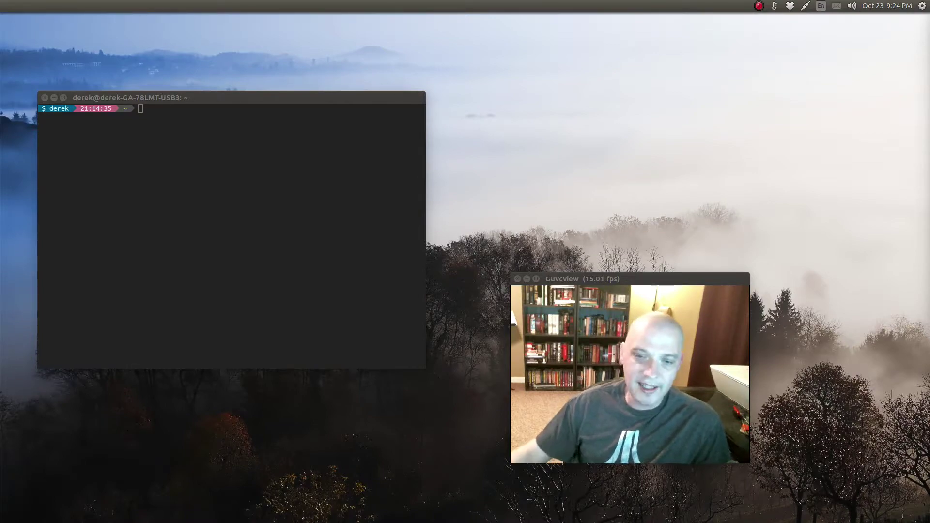
Step: Type 'clamav' and then 'sudo apt install clamav' at the prompt, erasing each without running it
left_click(328, 190)
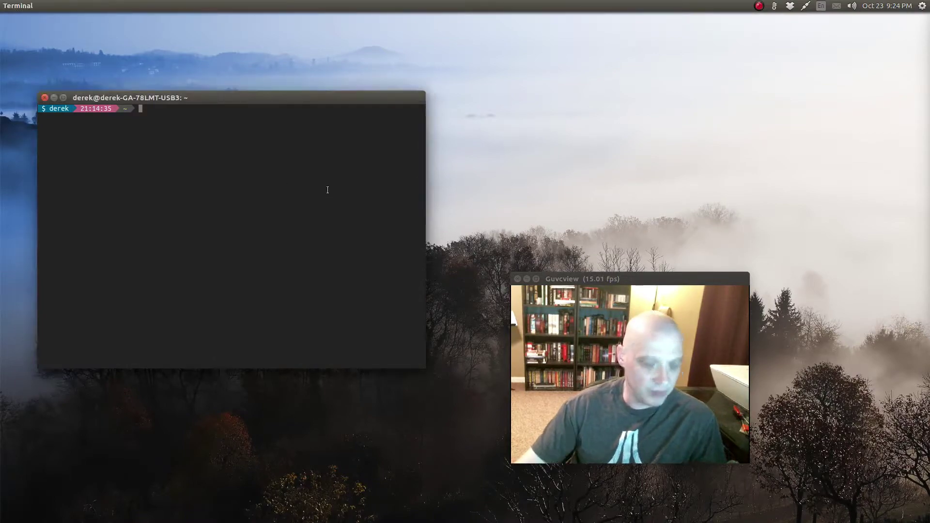
type("clamav")
key("BackSpace")
key("BackSpace")
key("BackSpace")
key("BackSpace")
key("BackSpace")
key("BackSpace")
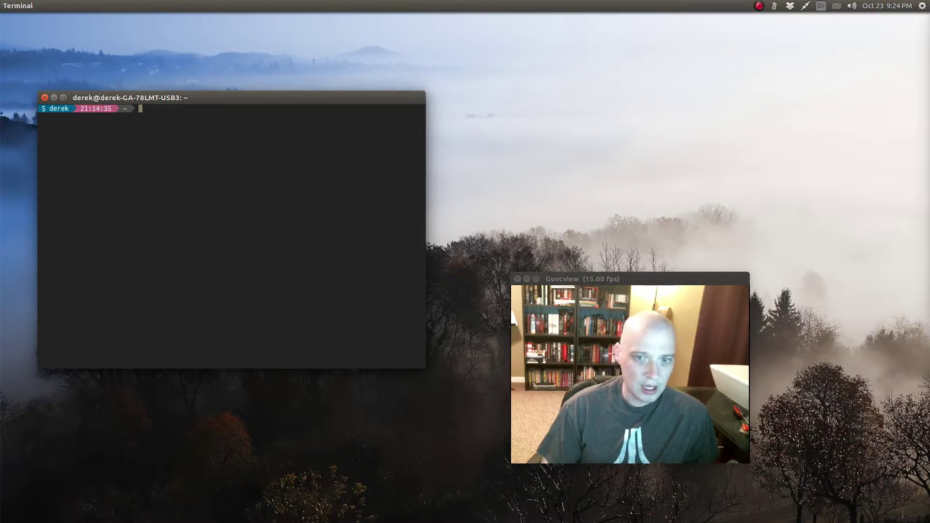
type("sudo apt install clamav")
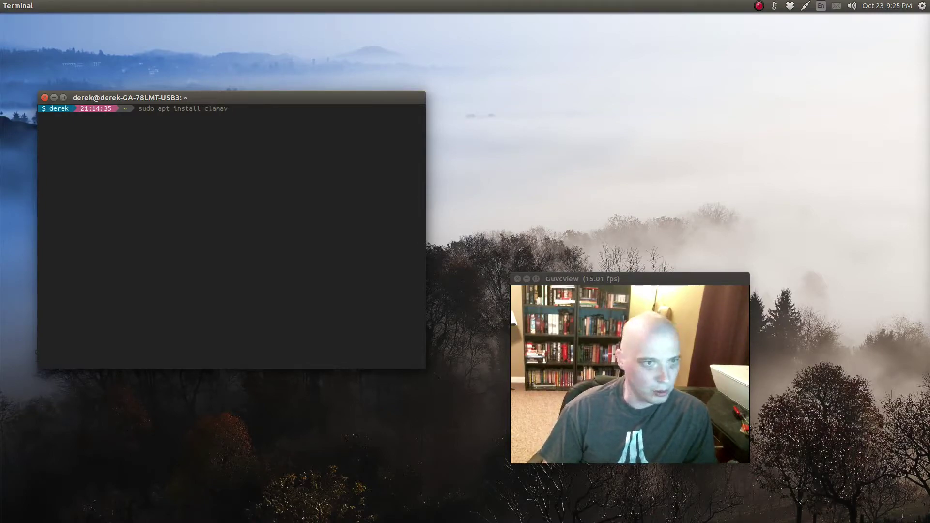
key("BackSpace")
key("BackSpace")
key("BackSpace")
key("BackSpace")
key("BackSpace")
key("BackSpace")
key("BackSpace")
key("BackSpace")
key("BackSpace")
key("BackSpace")
key("BackSpace")
key("BackSpace")
key("BackSpace")
key("BackSpace")
key("BackSpace")
key("BackSpace")
key("BackSpace")
key("BackSpace")
key("BackSpace")
key("BackSpace")
key("BackSpace")
key("BackSpace")
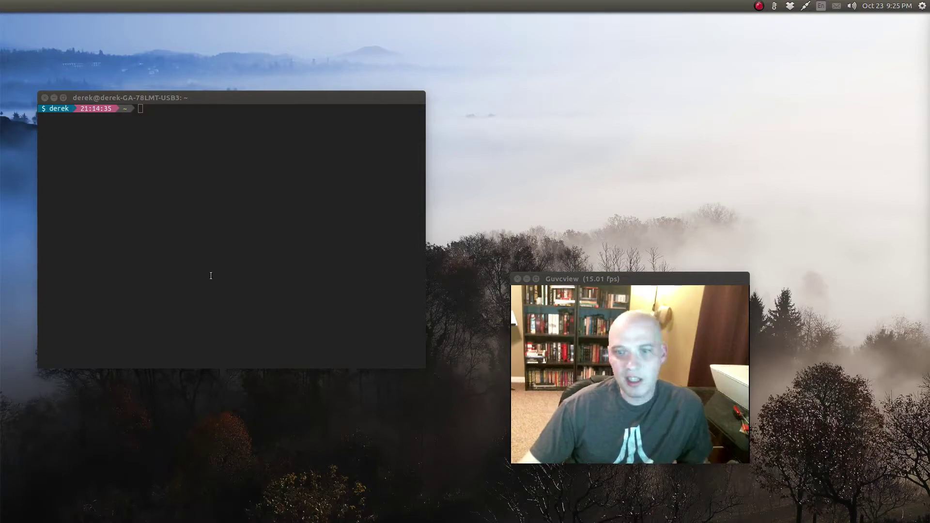
Step: Run 'sudo freshclam' with the administrator password to update the signature databases
left_click(233, 153)
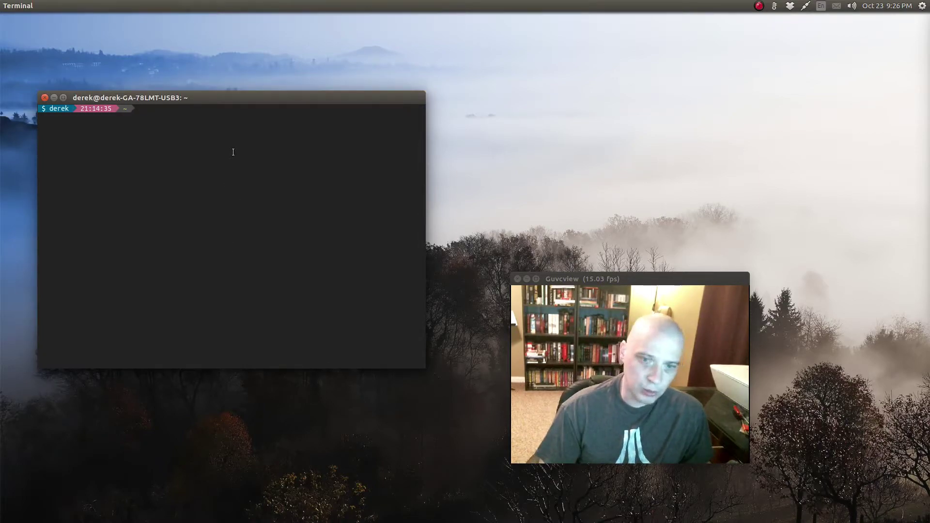
type("sud")
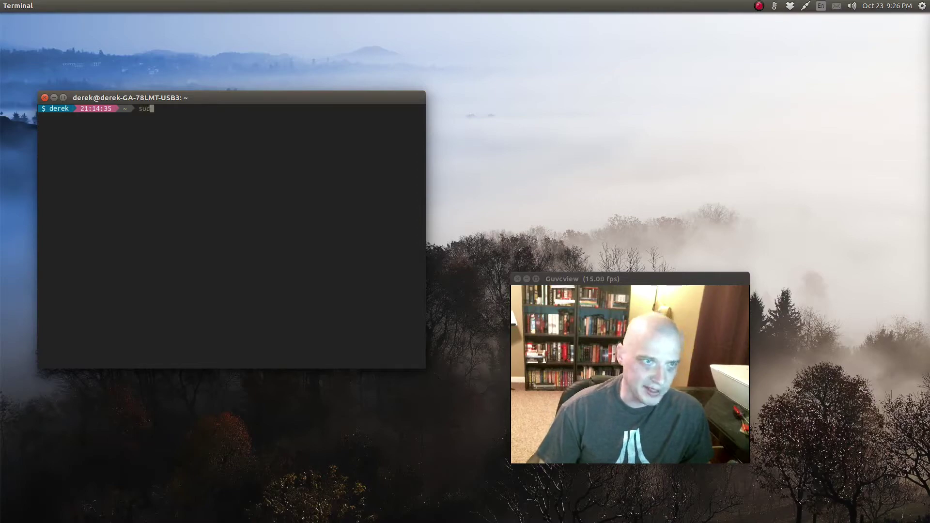
type("o ")
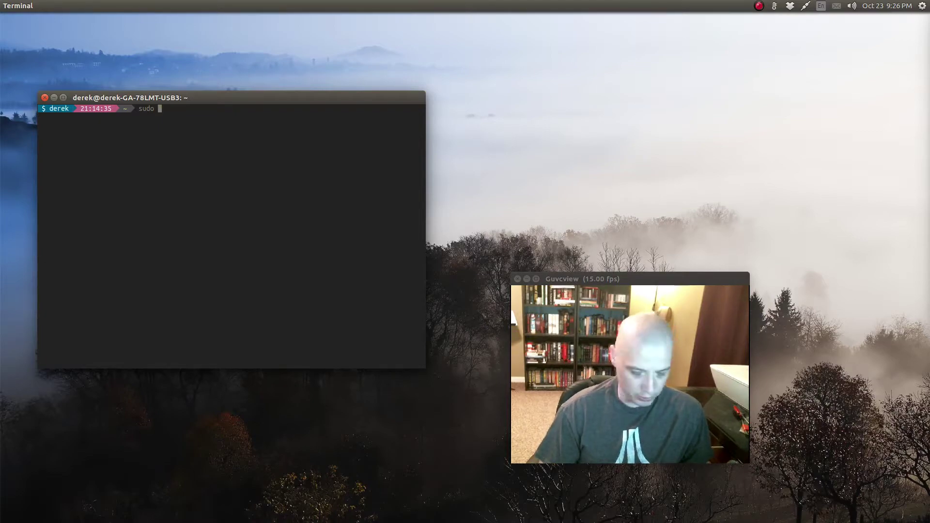
type("freshclam")
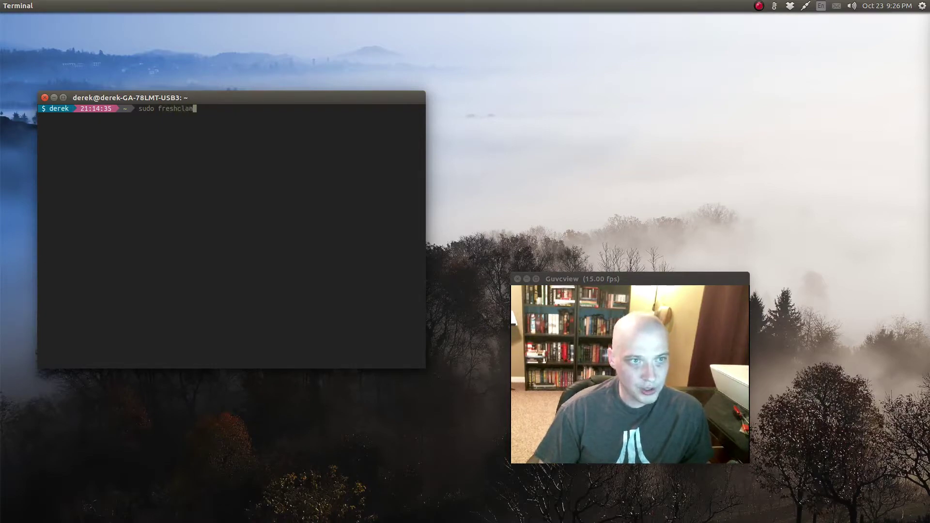
key("Return")
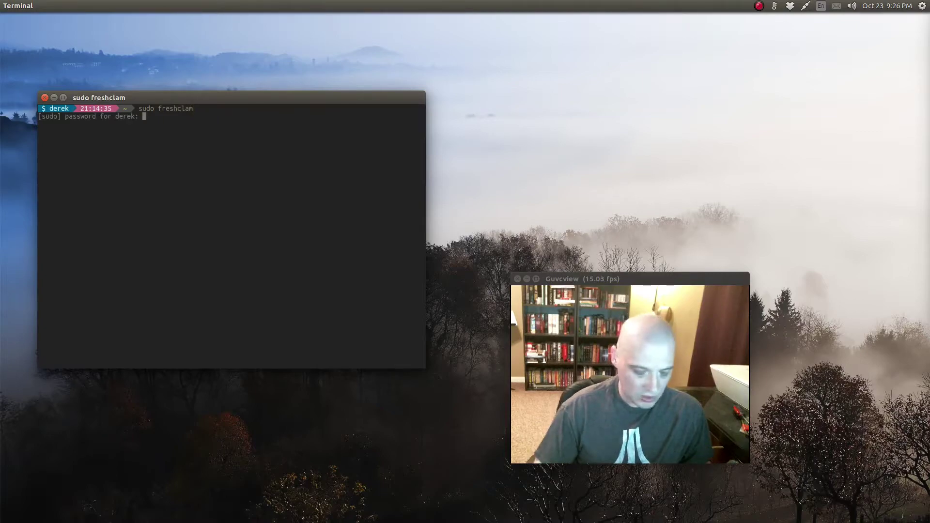
key("Return")
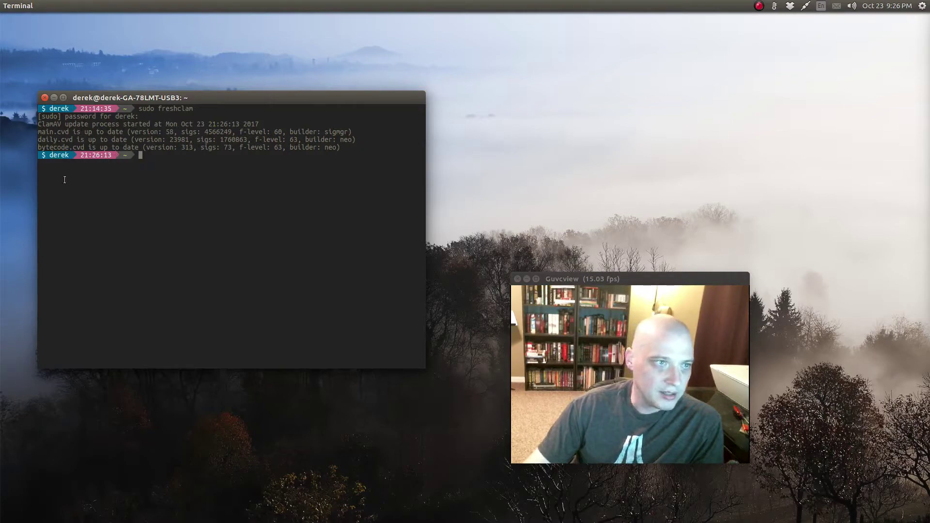
mouse_move(1, 155)
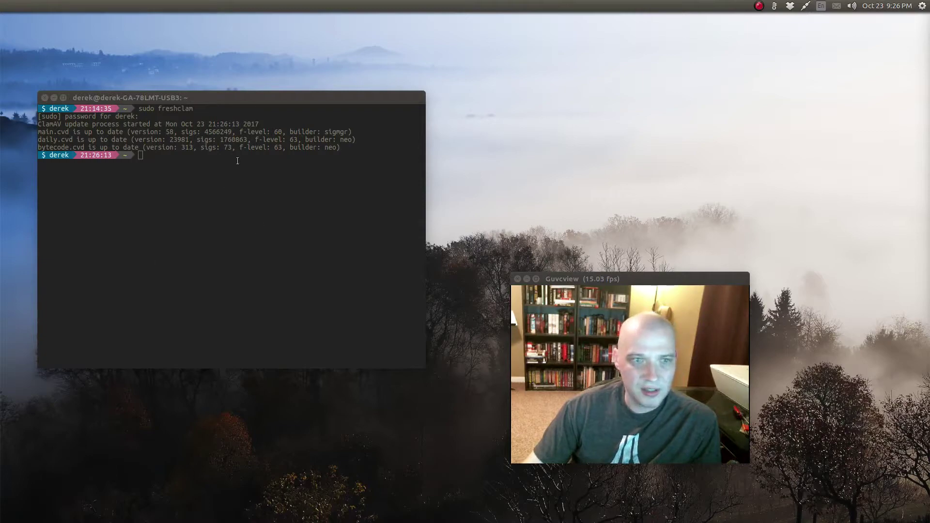
mouse_move(2, 199)
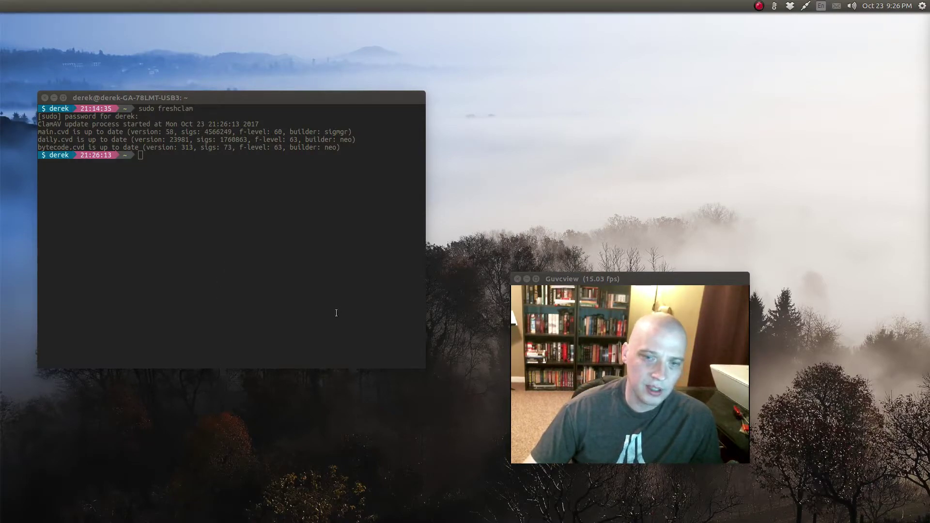
Step: Run 'clamscan --help' to list the scanner's options
left_click(184, 166)
type("clamscan")
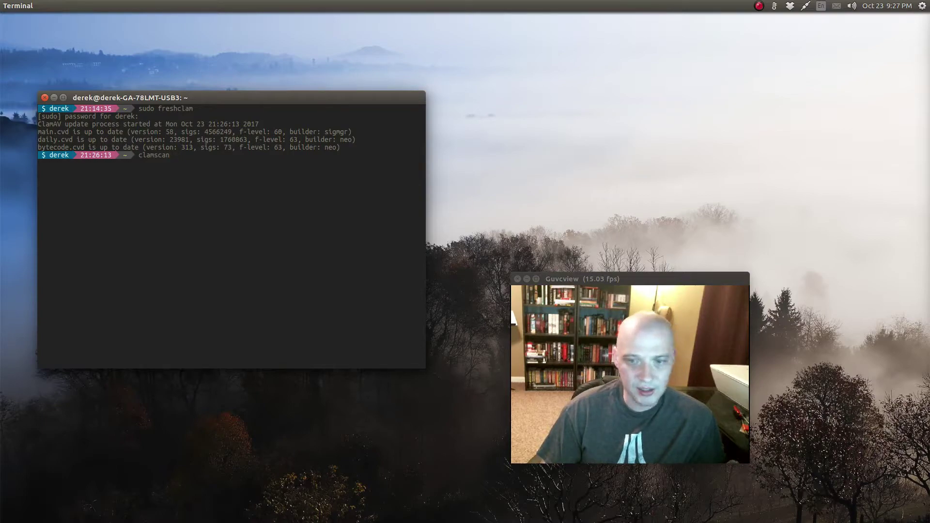
type("--help")
key("Return")
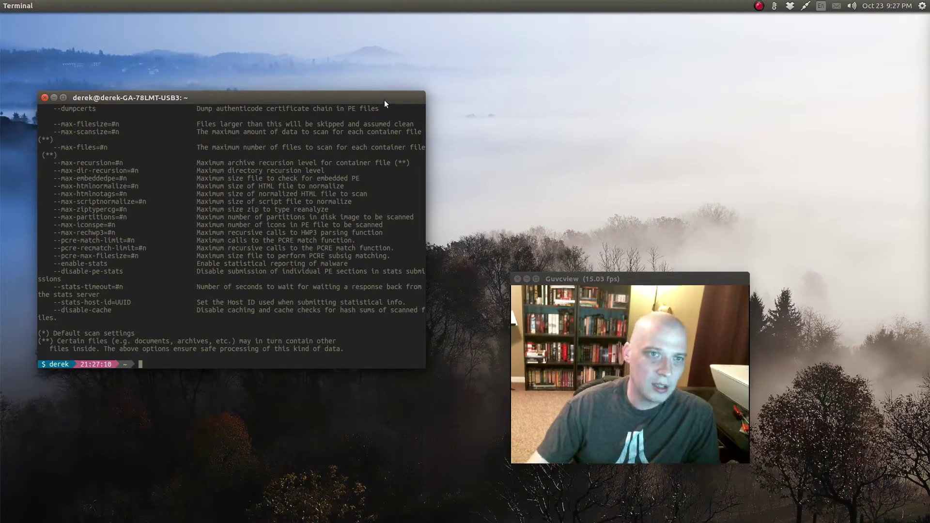
Step: Scroll the help output to show options like --scan-pdf and --max-filesize and the prompt
left_click_drag(385, 100, 473, 59)
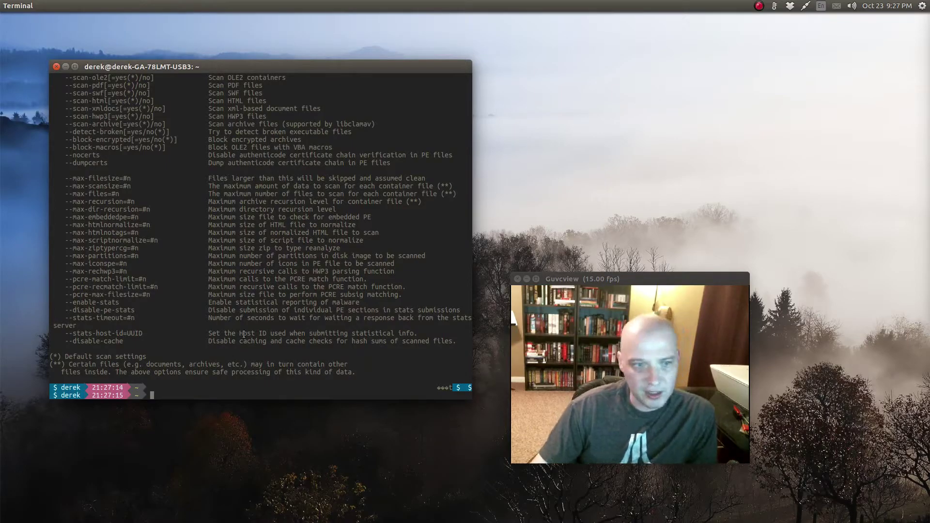
scroll(244, 341, "up", 20)
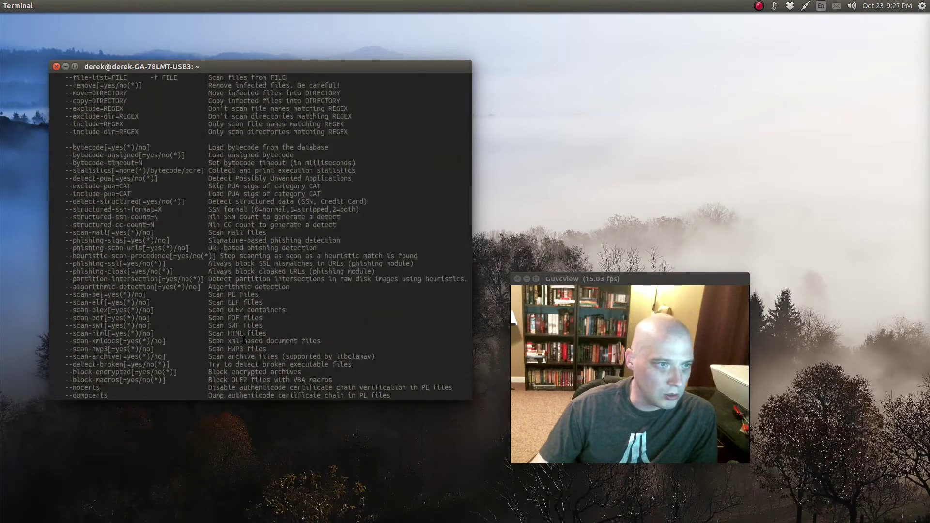
scroll(244, 341, "up", 5)
scroll(244, 340, "down", 5)
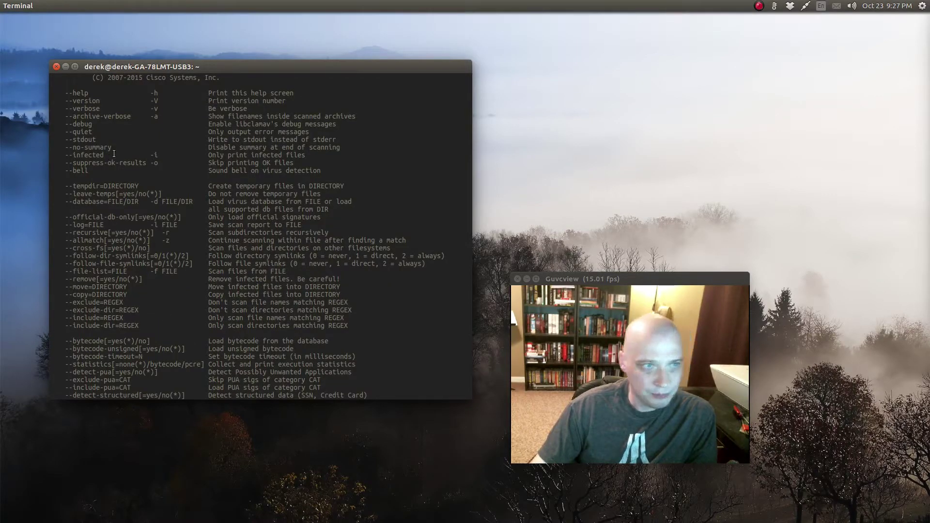
scroll(115, 154, "up", 5)
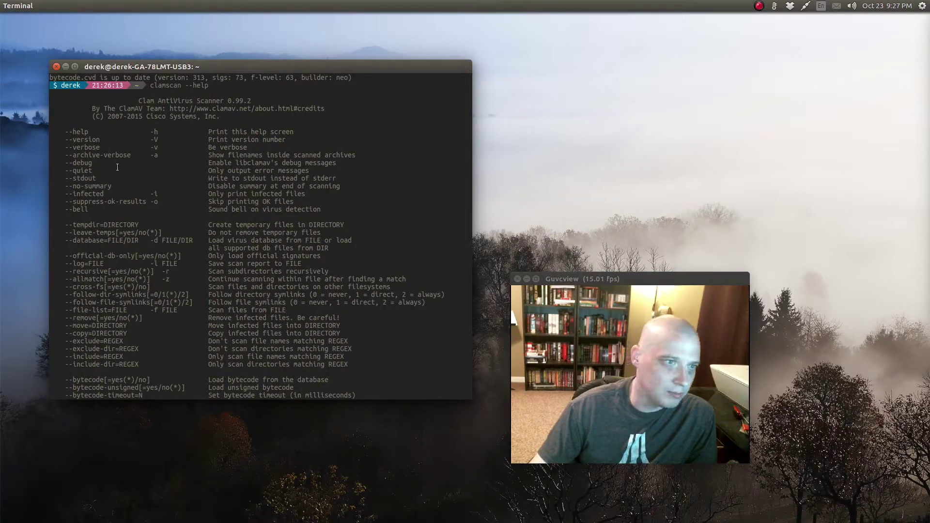
scroll(101, 134, "down", 5)
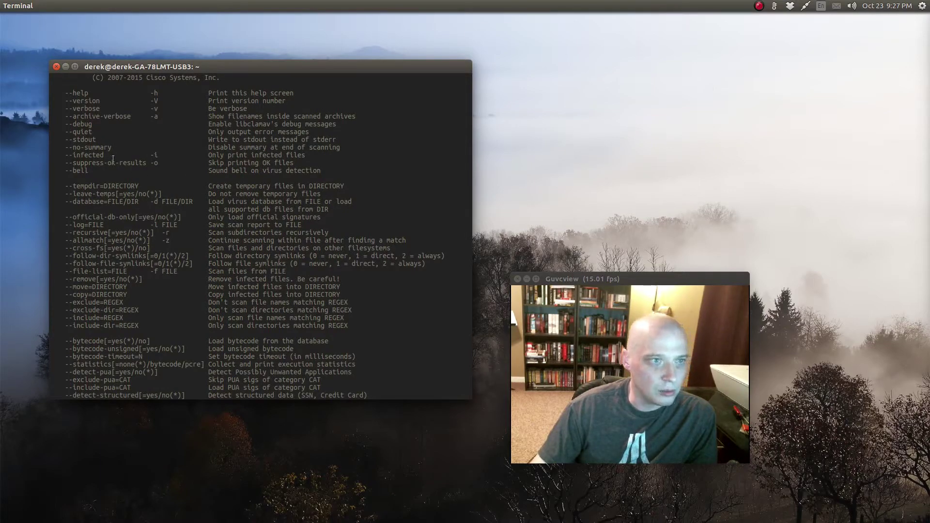
scroll(118, 158, "down", 3)
scroll(118, 158, "up", 3)
left_click_drag(91, 170, 66, 168)
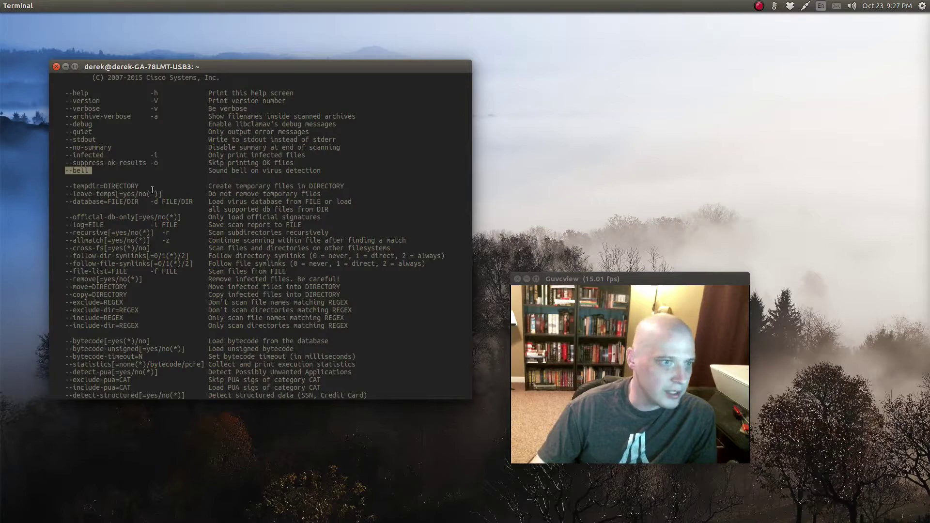
scroll(205, 269, "down", 2)
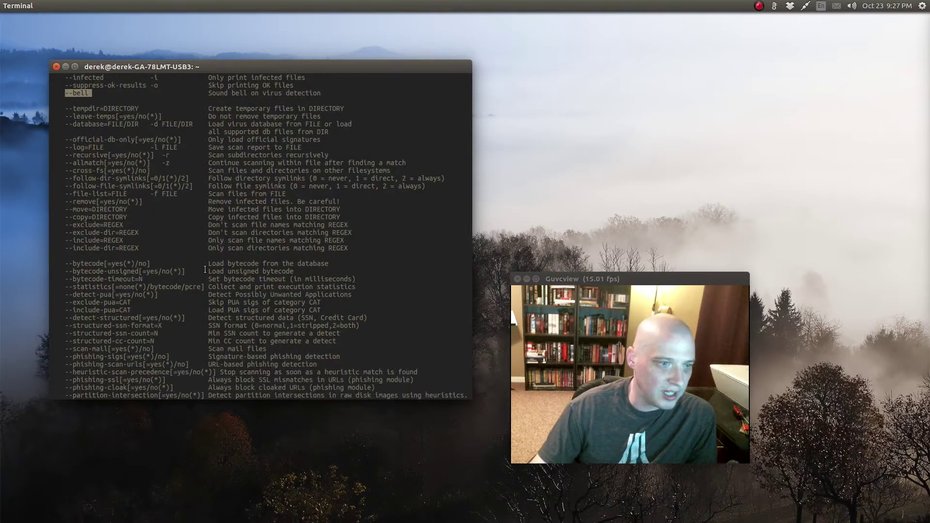
scroll(204, 269, "down", 10)
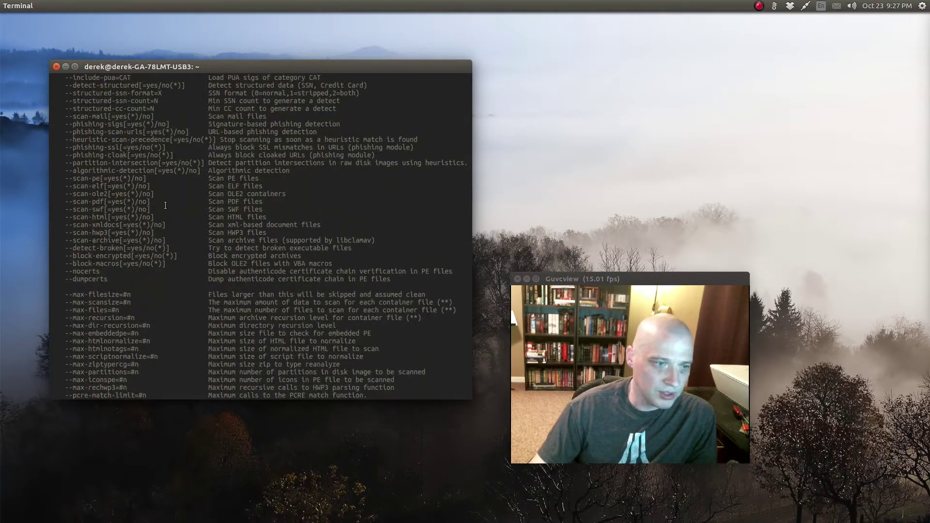
scroll(163, 206, "down", 5)
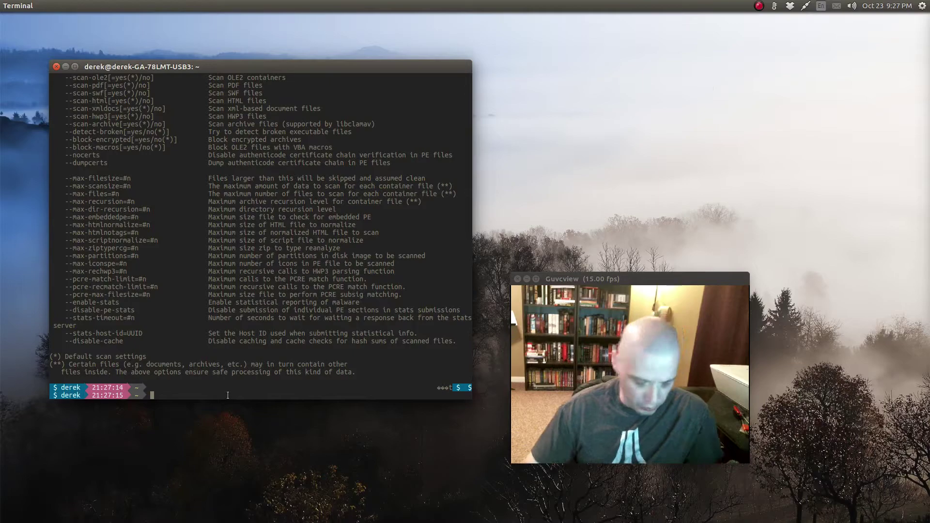
Step: Enter 'clamscan -r -i --bell ~/Downloads' at the prompt without running it
type("clamscan -r")
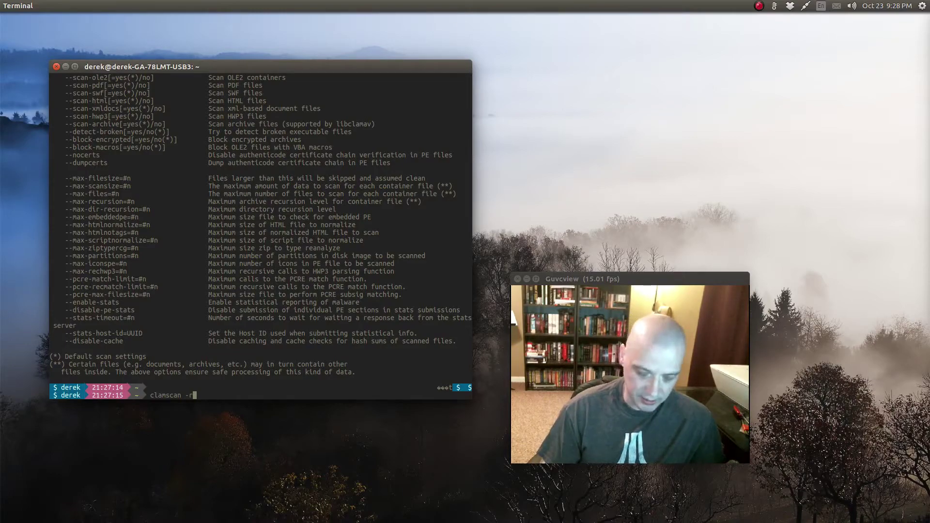
type("-")
type("l")
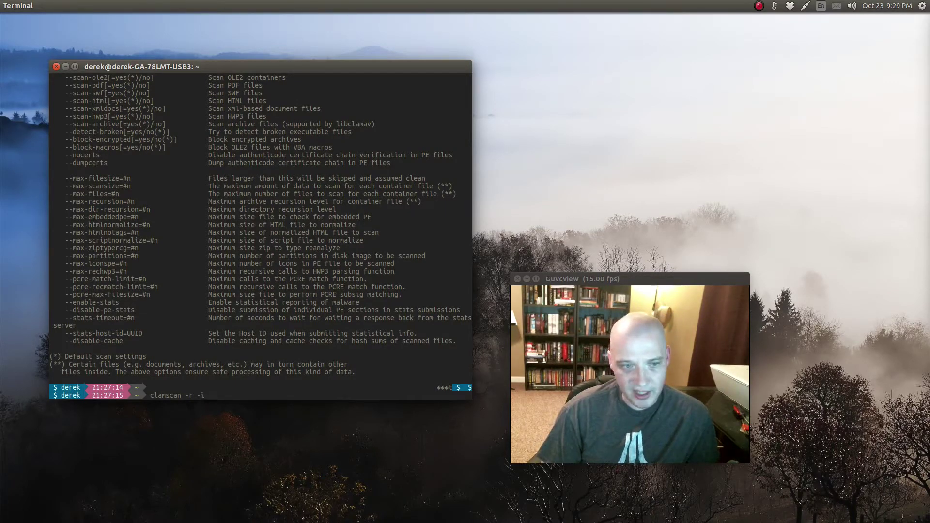
type("--bell")
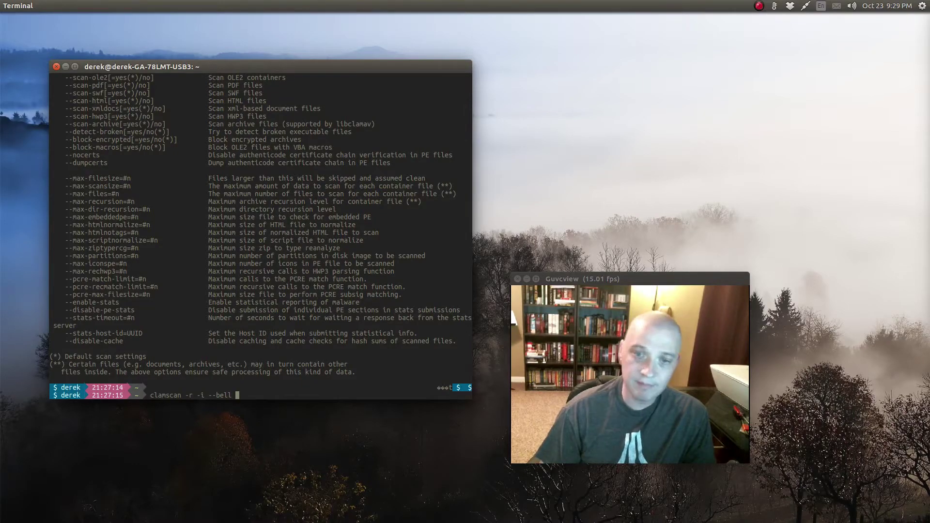
type("/")
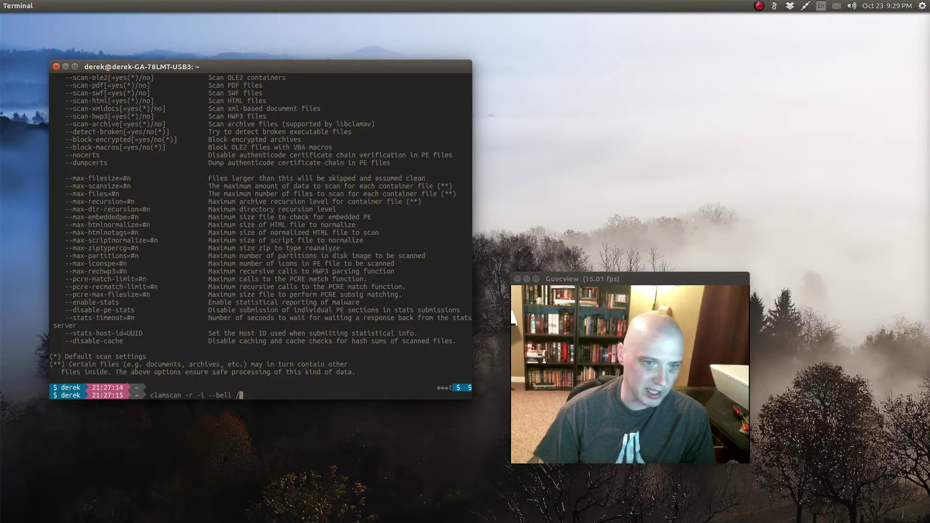
key("BackSpace")
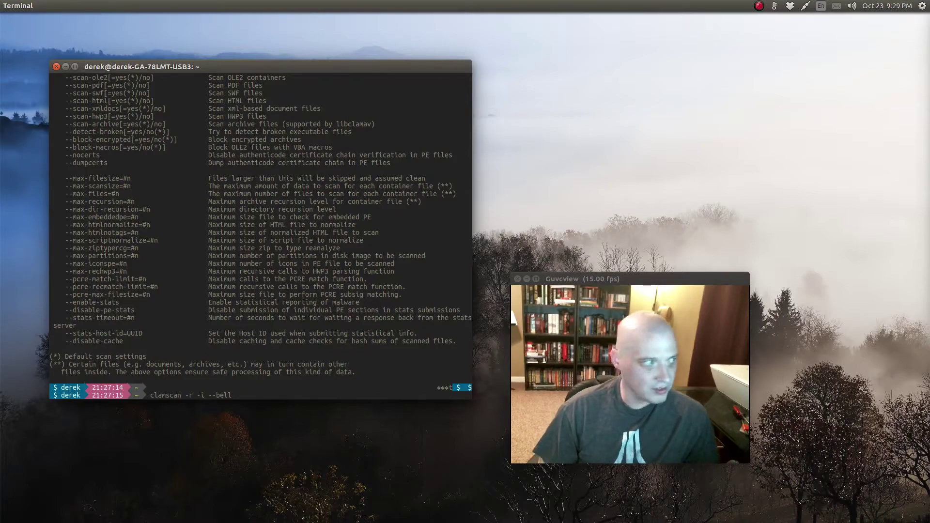
type("~/")
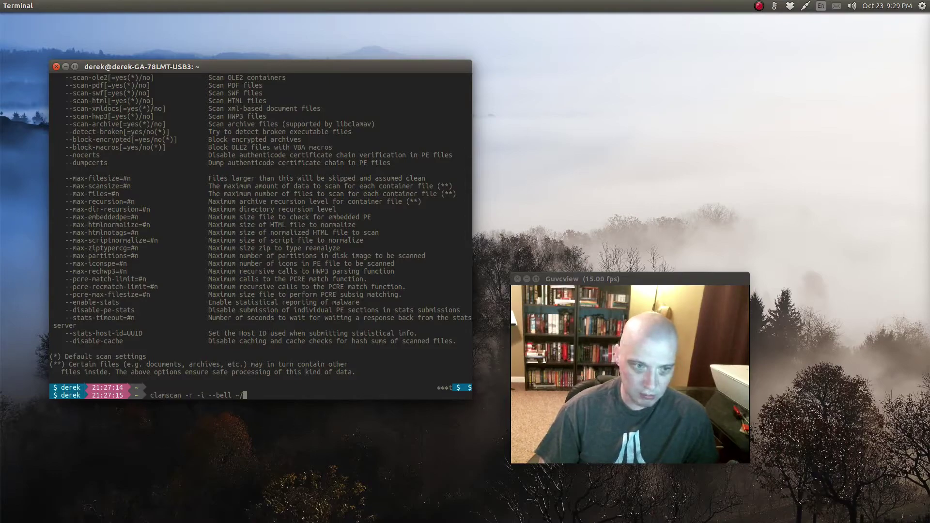
type("Downloads")
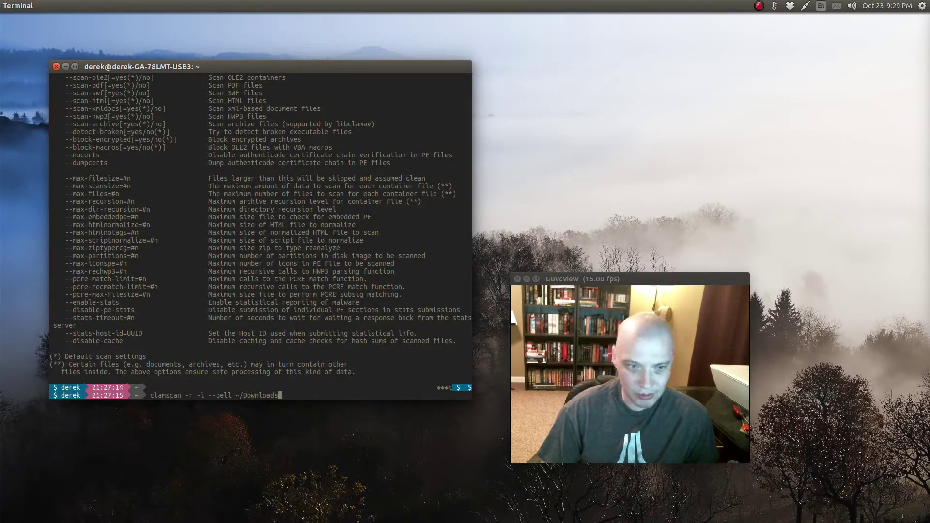
Step: Run the Downloads scan, then highlight the 6321476 known viruses and 2 scanned directories
key("Return")
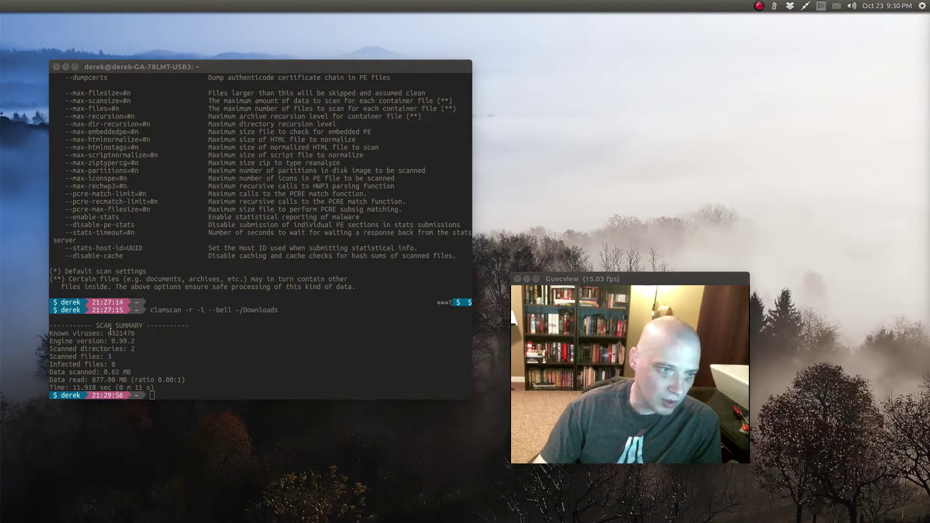
left_click_drag(107, 332, 139, 335)
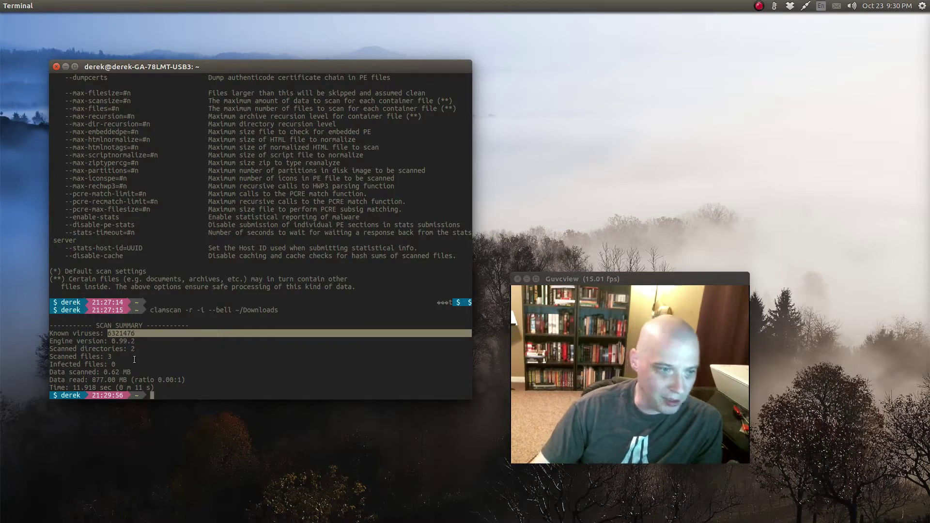
left_click(135, 355)
left_click_drag(135, 350, 131, 350)
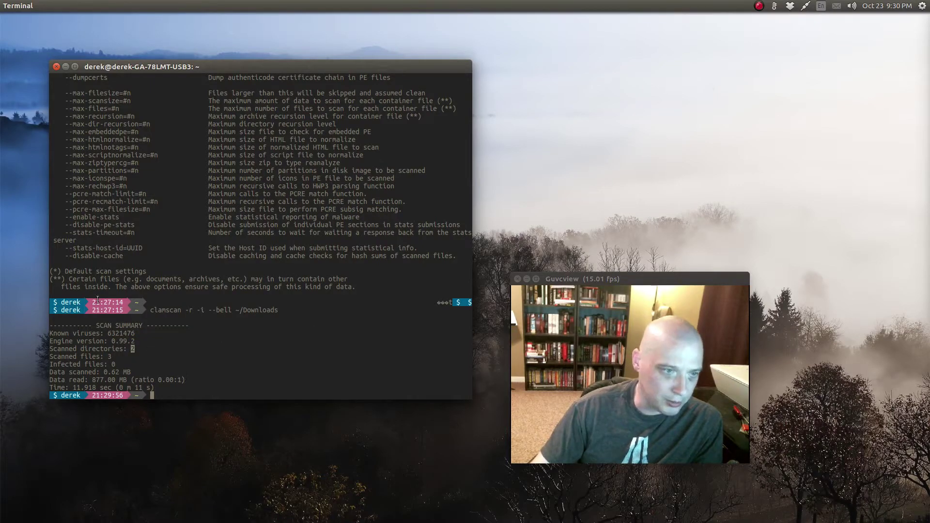
left_click(113, 364)
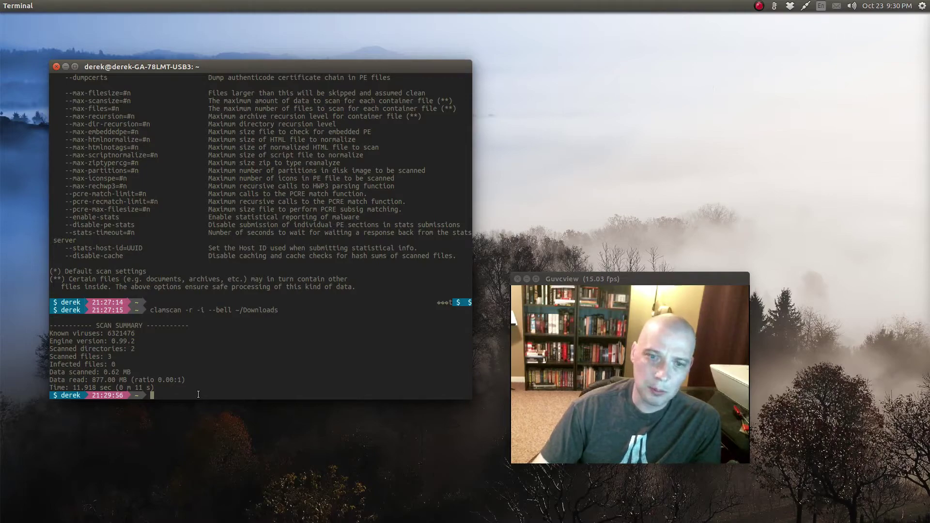
Step: Recall the last scan command and change its target to '~/.thunderbird'
key("Up")
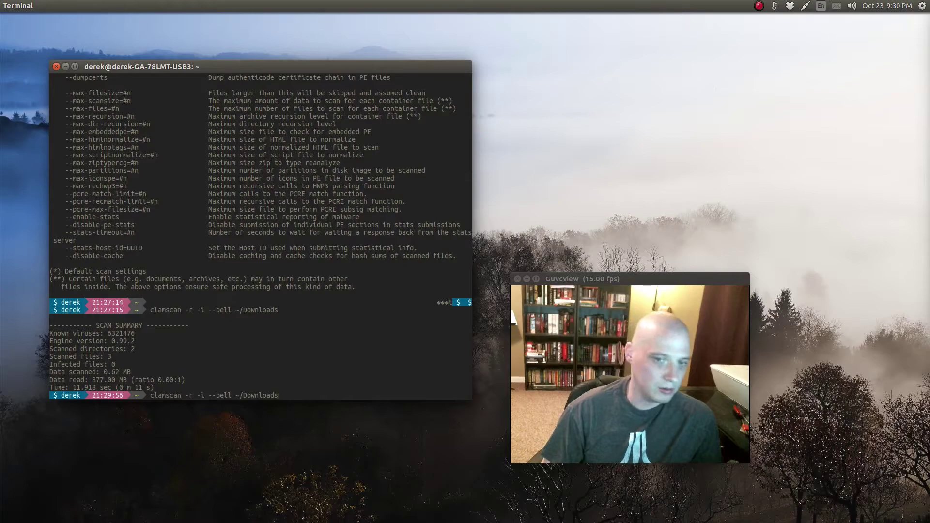
key("BackSpace")
key("BackSpace")
key("BackSpace")
key("BackSpace")
key("BackSpace")
key("BackSpace")
key("BackSpace")
key("BackSpace")
key("BackSpace")
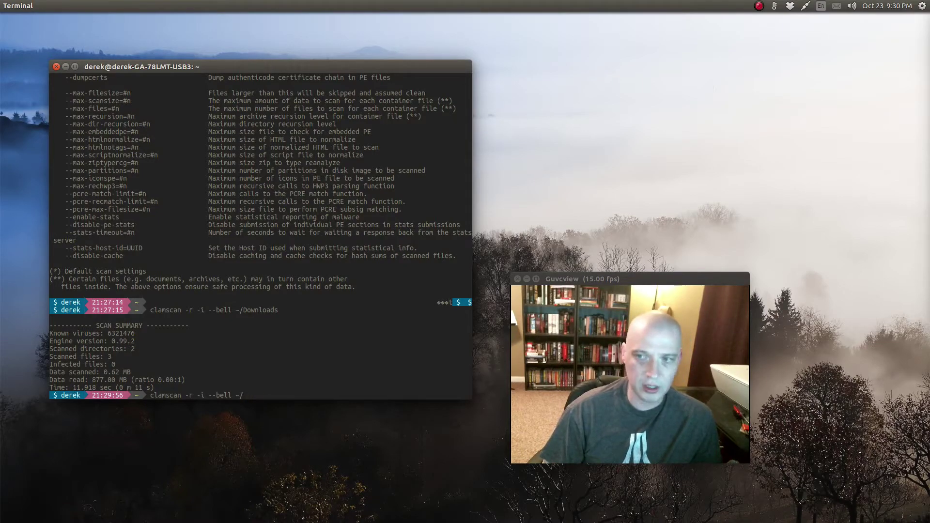
type(".thunder")
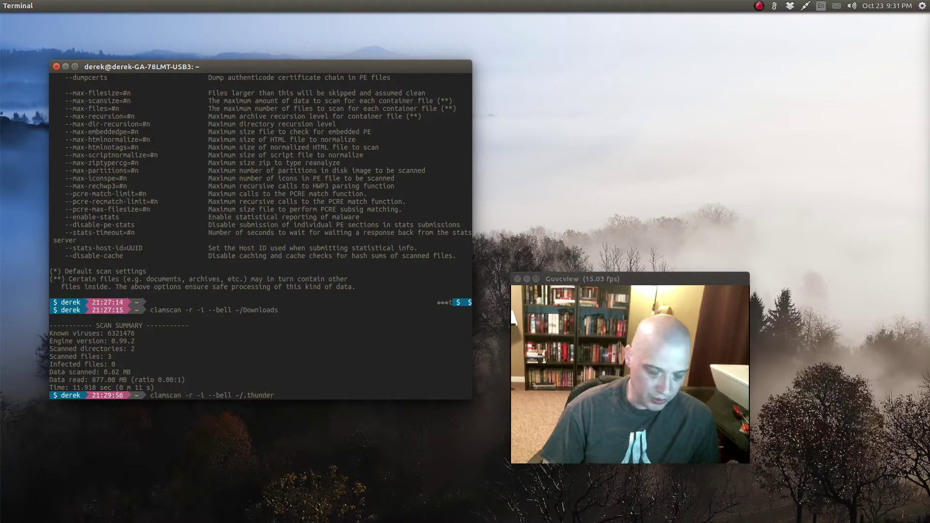
type("bird")
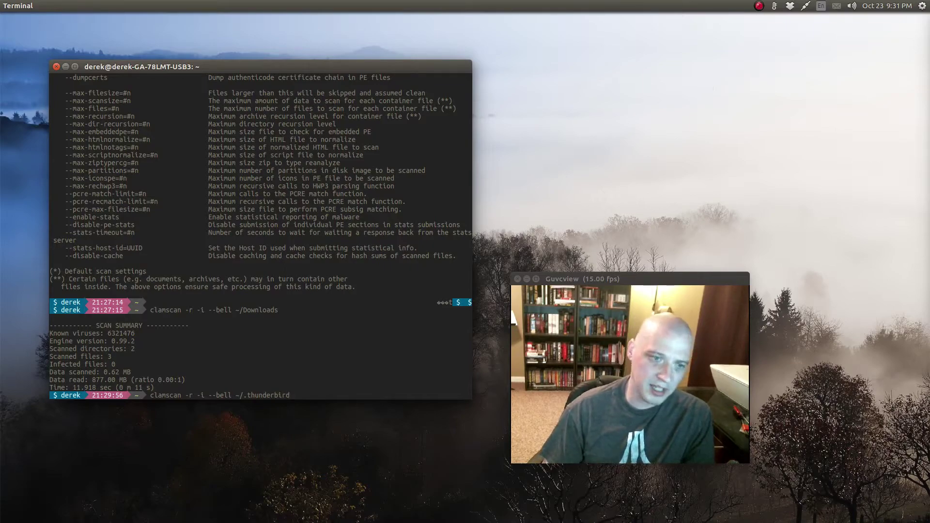
mouse_move(1, 148)
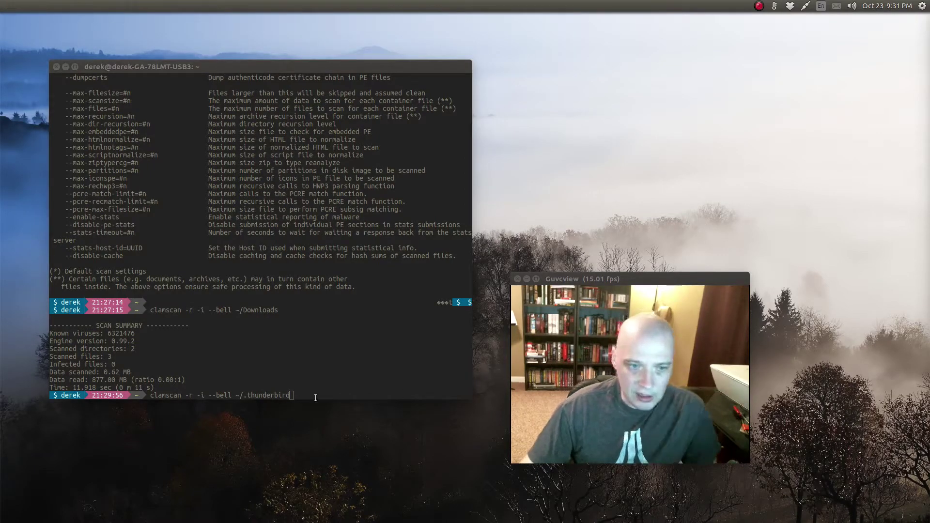
Step: Cut the command back to 'clamscan -', briefly showing the 'r --remove' option
key("BackSpace")
key("BackSpace")
key("BackSpace")
key("BackSpace")
key("BackSpace")
key("BackSpace")
key("BackSpace")
key("BackSpace")
key("BackSpace")
key("BackSpace")
key("BackSpace")
key("BackSpace")
key("BackSpace")
key("BackSpace")
key("BackSpace")
key("BackSpace")
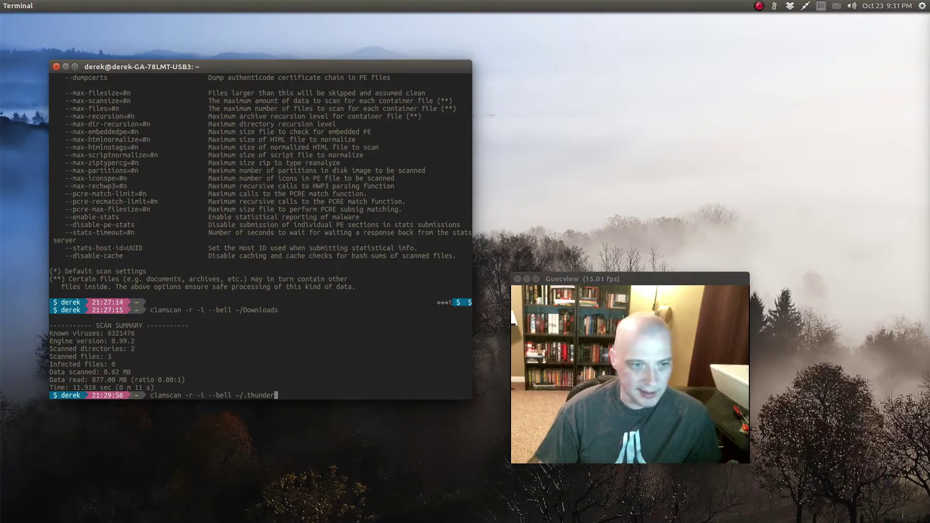
key("BackSpace")
key("BackSpace")
key("BackSpace")
key("BackSpace")
key("BackSpace")
key("BackSpace")
key("BackSpace")
key("BackSpace")
key("BackSpace")
key("BackSpace")
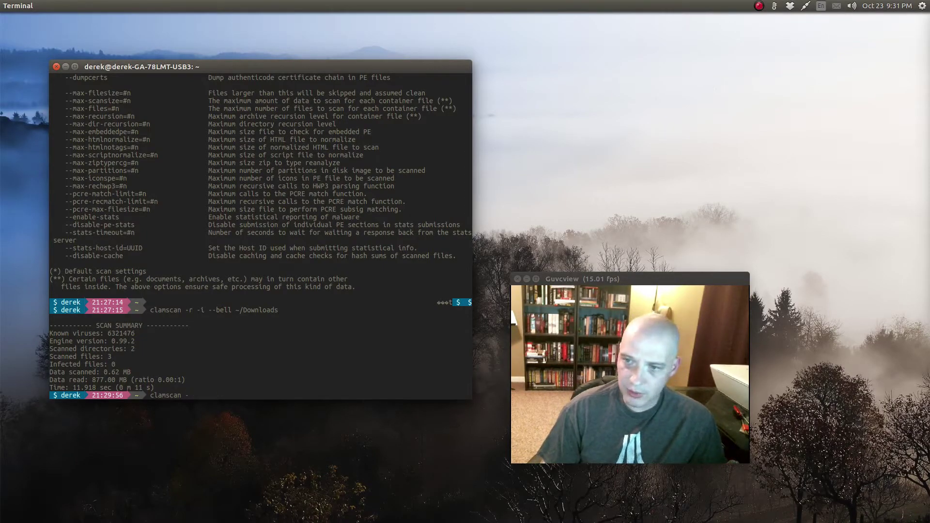
type("r")
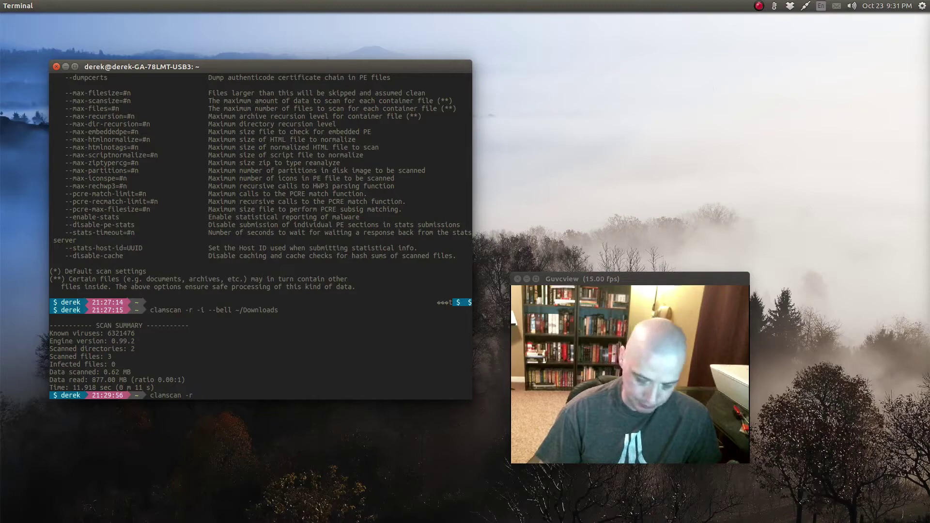
type(" --")
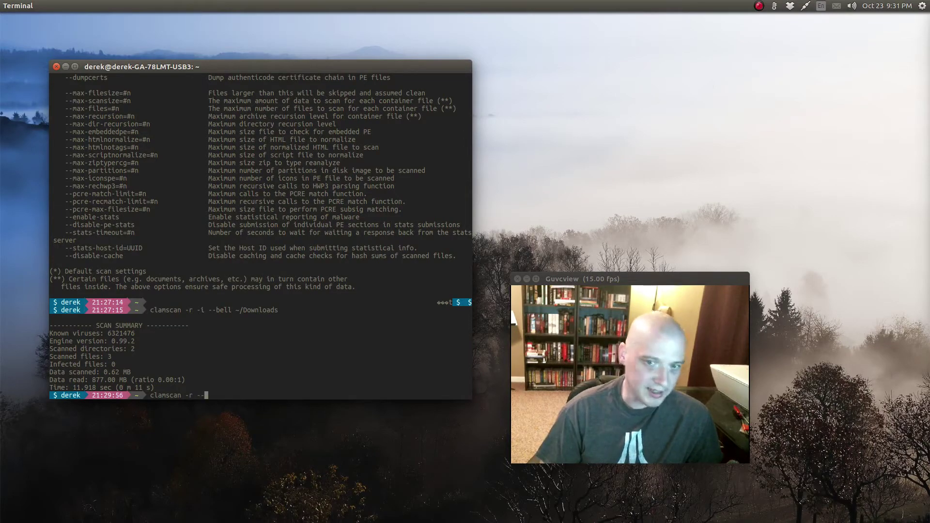
type("remove")
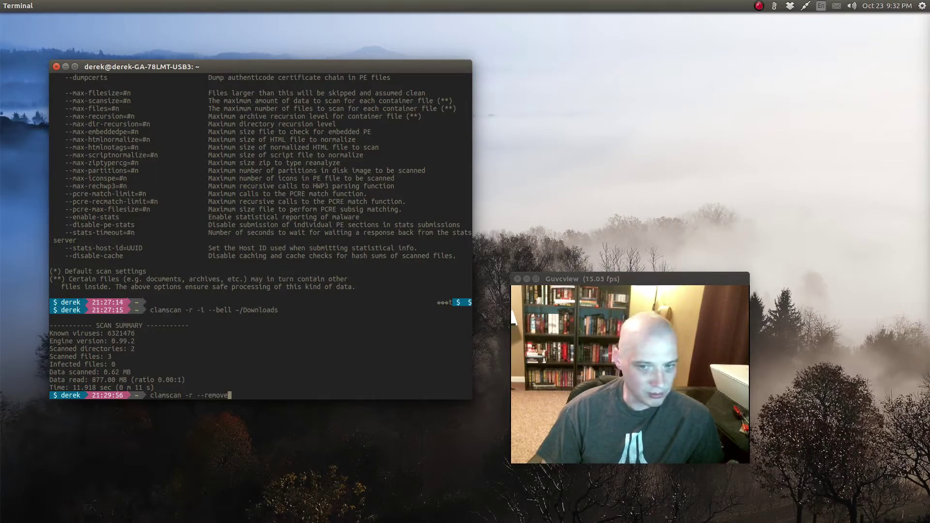
key("BackSpace")
key("BackSpace")
key("BackSpace")
key("BackSpace")
key("BackSpace")
key("BackSpace")
key("BackSpace")
key("BackSpace")
key("BackSpace")
key("BackSpace")
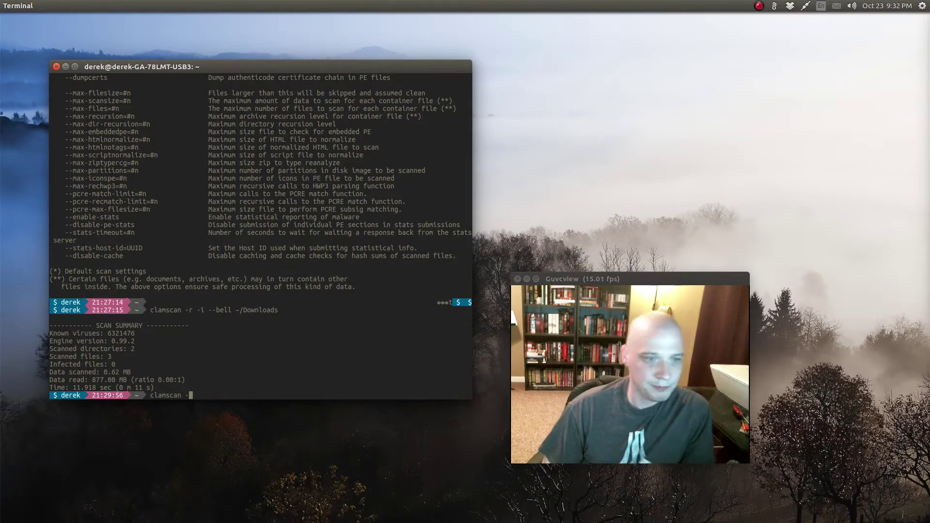
Step: Leave bare 'clamscan' at the prompt and close the Terminal window
key("BackSpace")
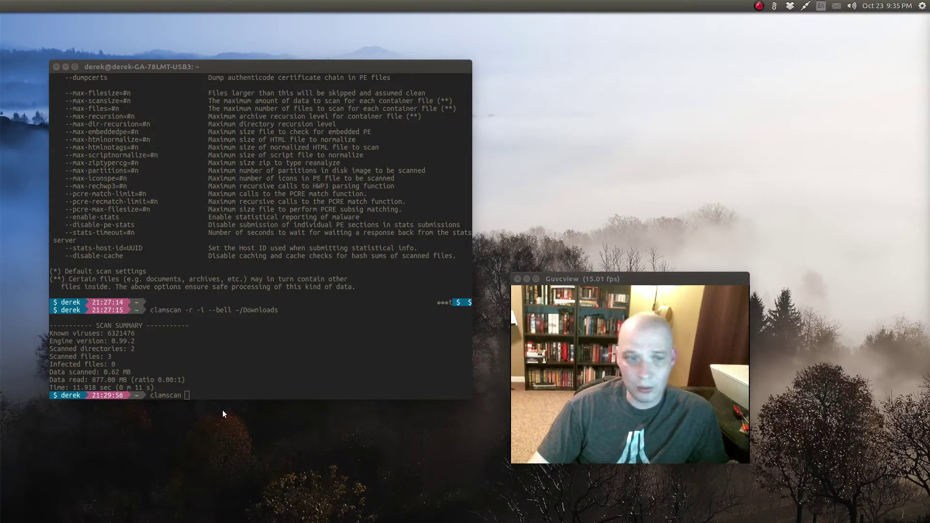
mouse_move(2, 246)
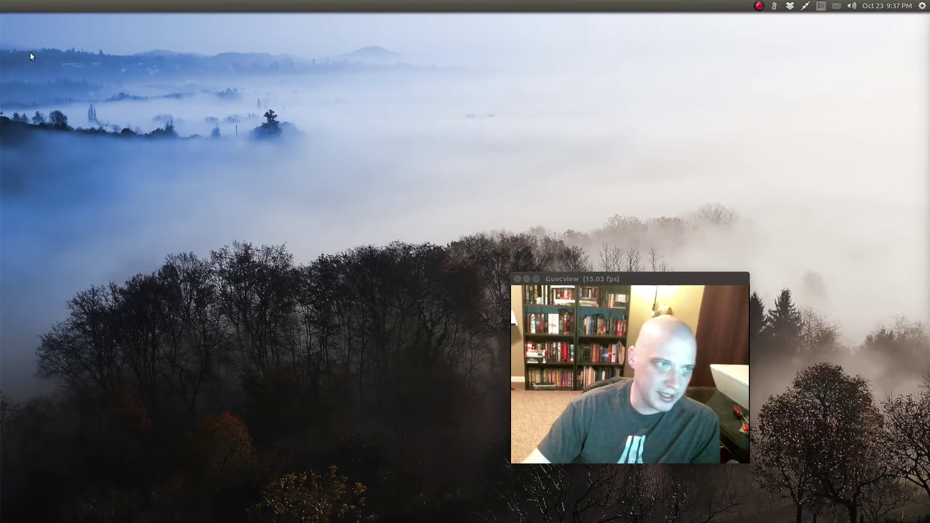
Step: Search the Dash for 'clamtk' and launch the ClamTk virus scanner
mouse_move(1, 26)
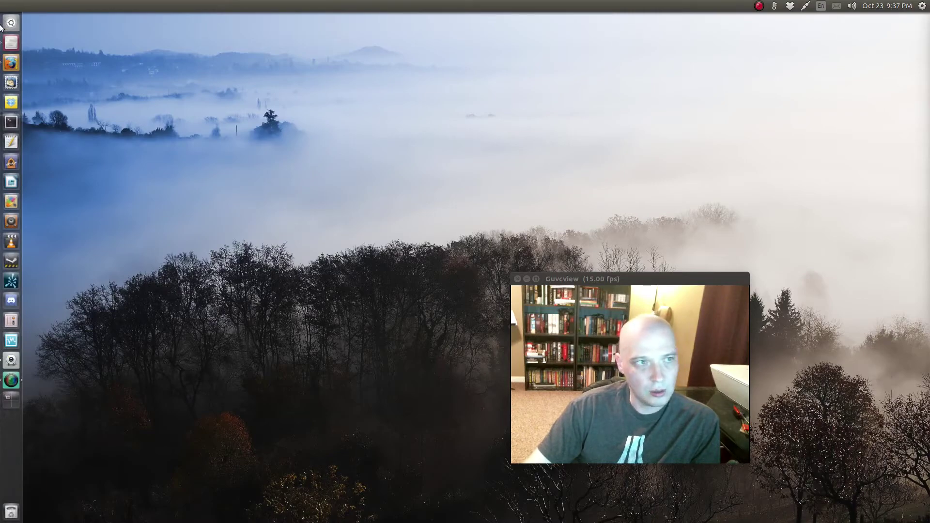
left_click(11, 24)
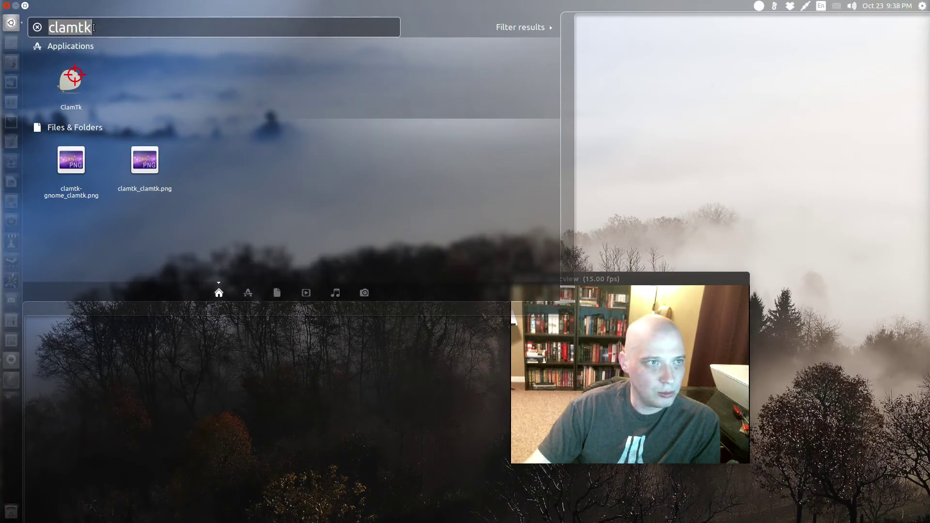
left_click(83, 83)
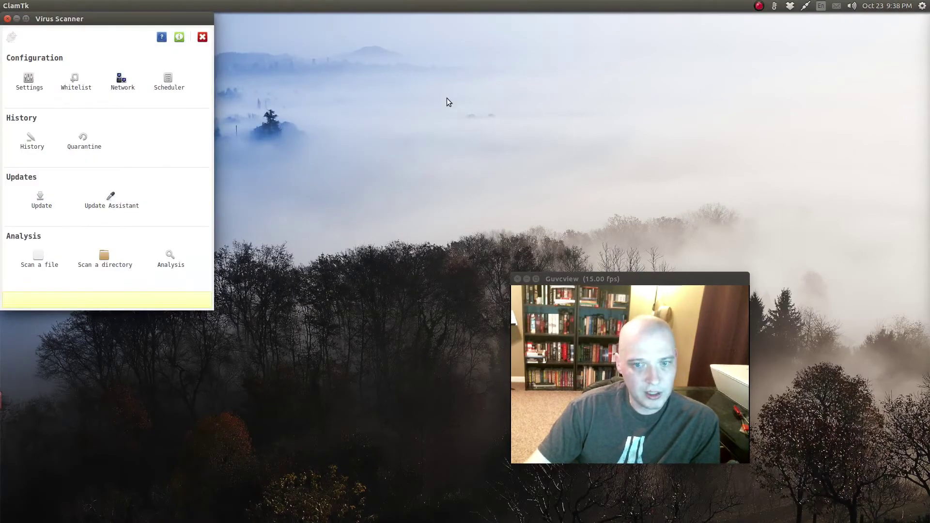
Step: Drag the Virus Scanner window from the top-left corner to the centre of the screen
left_click_drag(57, 18, 271, 131)
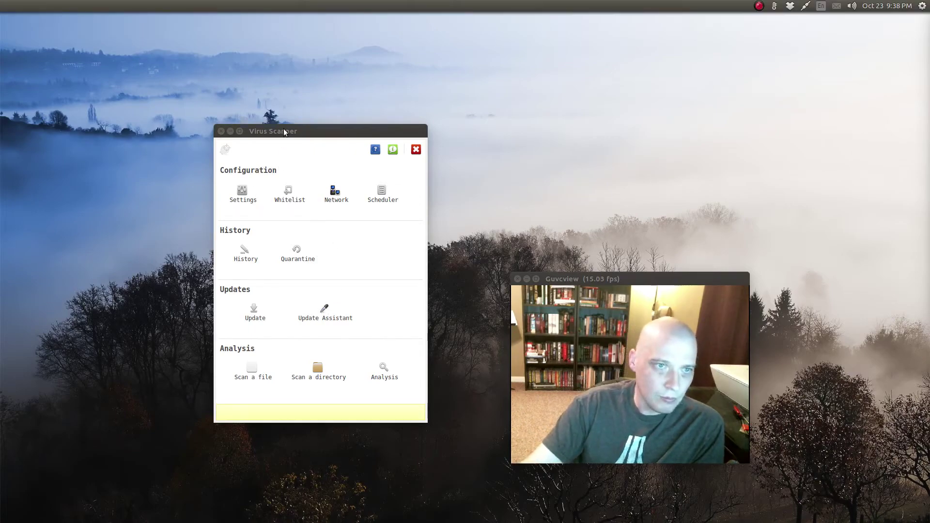
left_click_drag(283, 131, 293, 126)
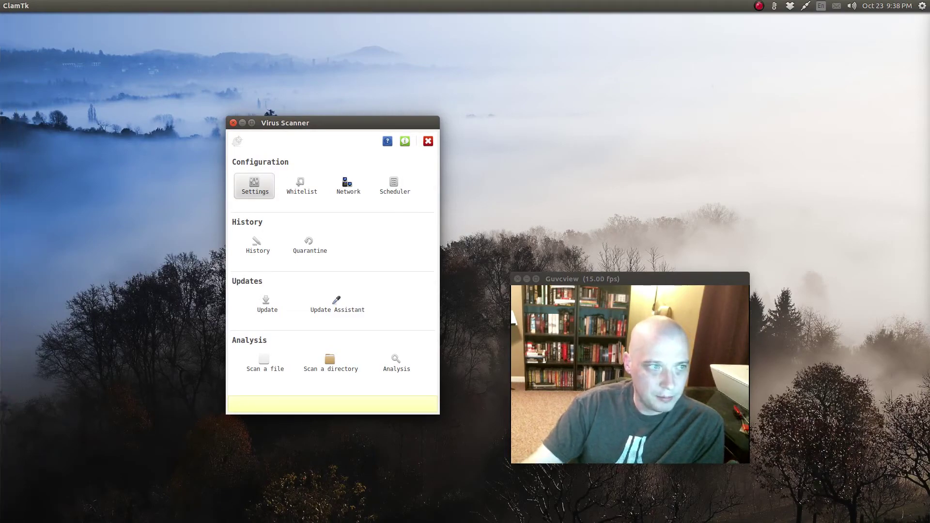
Step: Open ClamTk's Settings page showing PUA, dot-file, over-20 MB and recursive scanning all checked
key("Return")
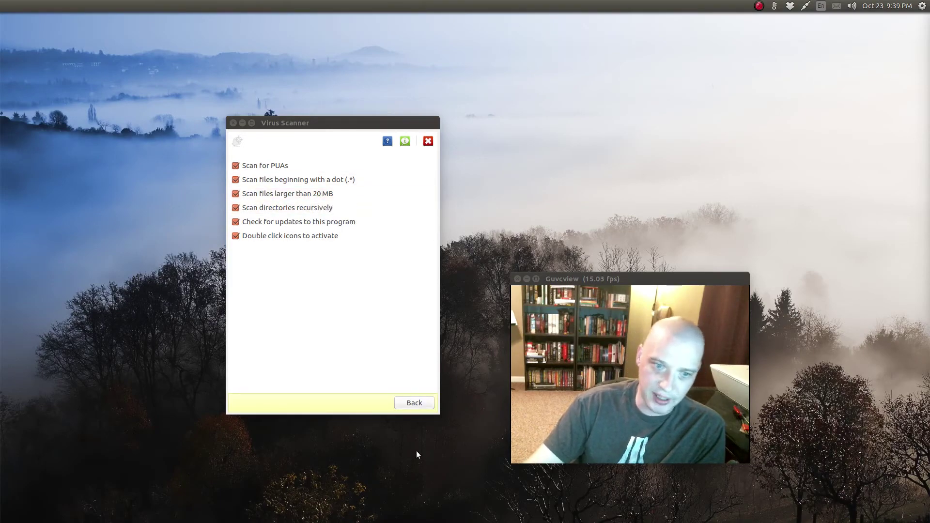
Step: Return to the main Virus Scanner view, open the Scan a directory picker, browse it, then close it without scanning
left_click(416, 407)
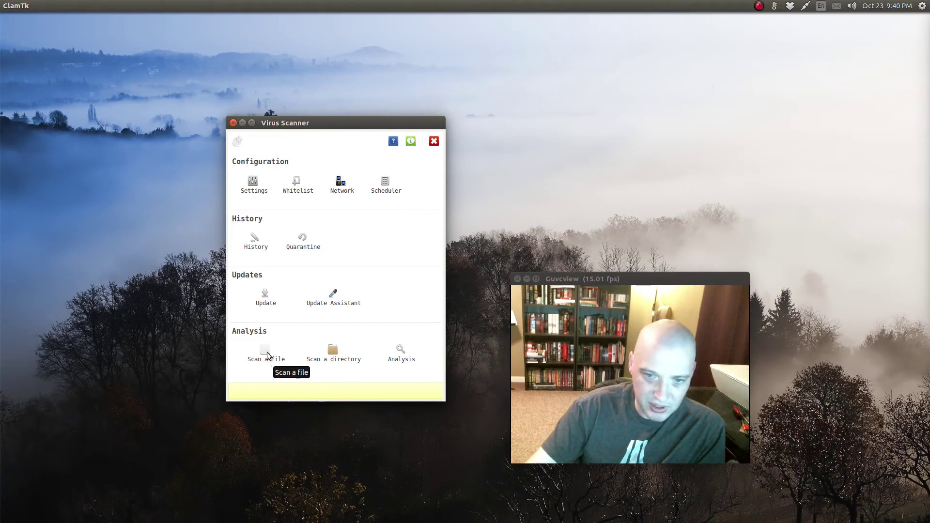
left_click(335, 357)
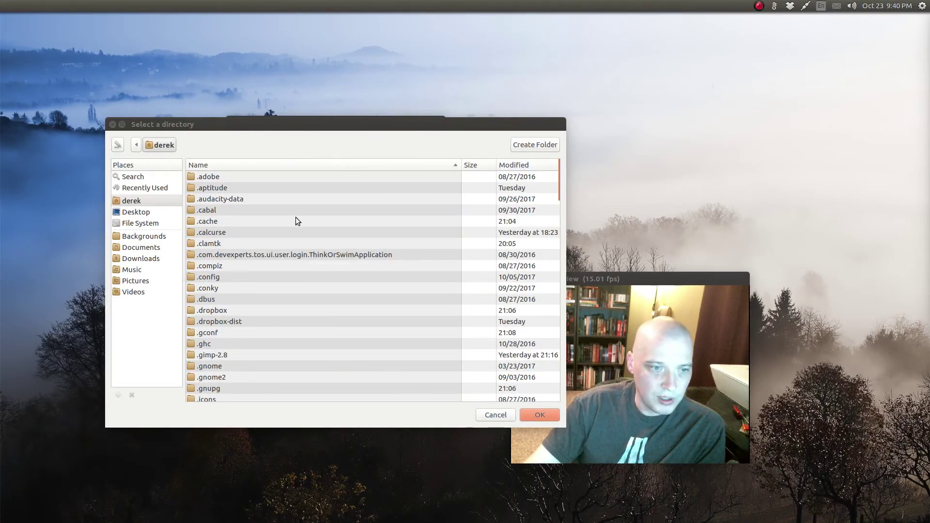
scroll(296, 218, "down", 15)
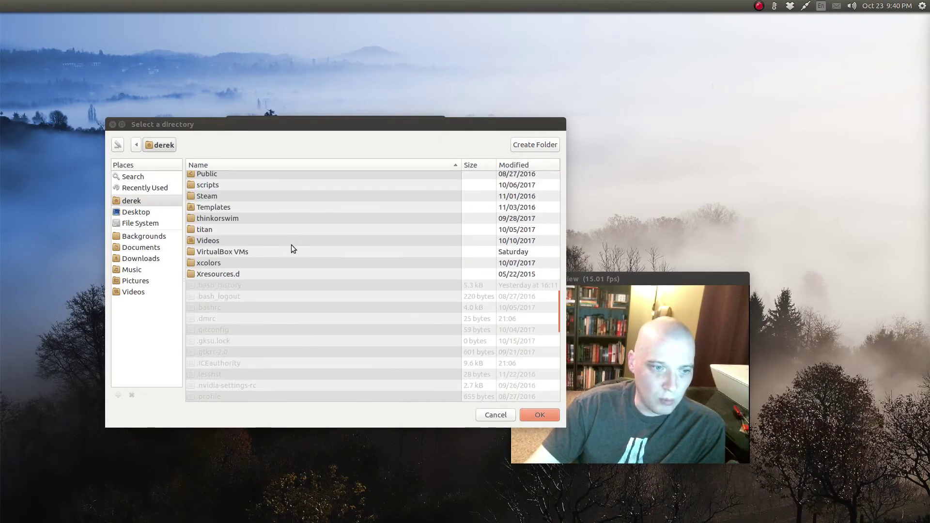
scroll(292, 246, "down", 5)
scroll(292, 245, "up", 15)
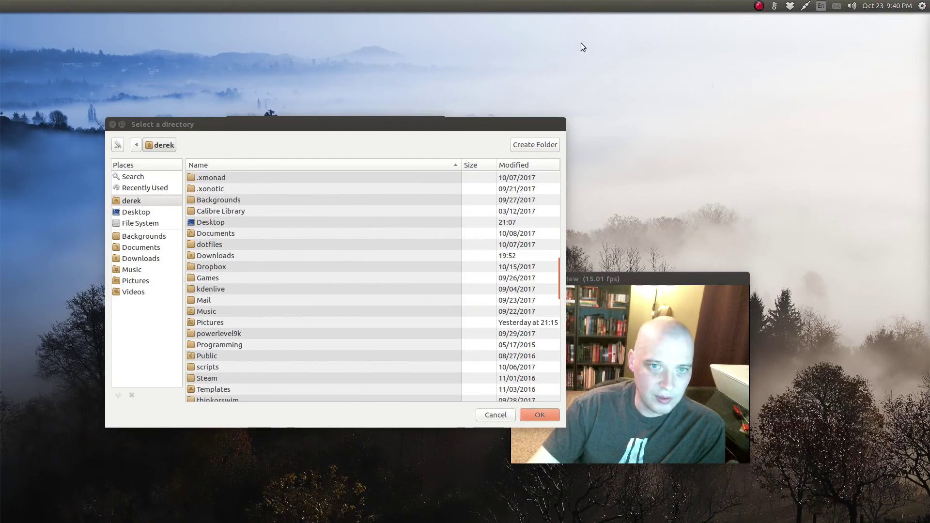
left_click(113, 124)
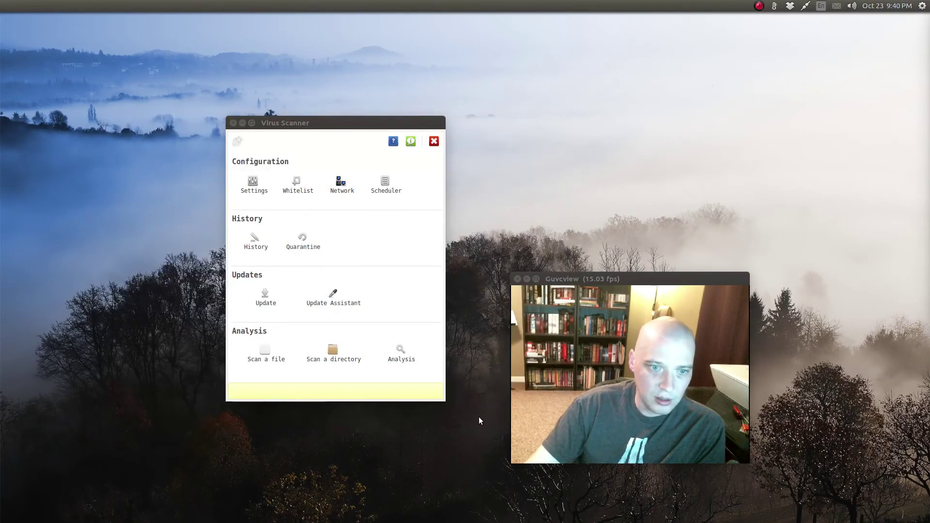
left_click(233, 124)
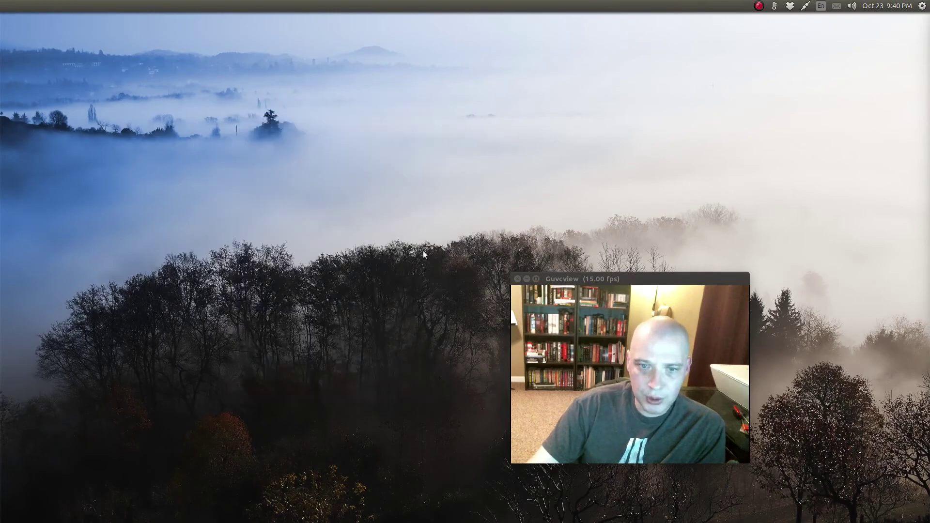